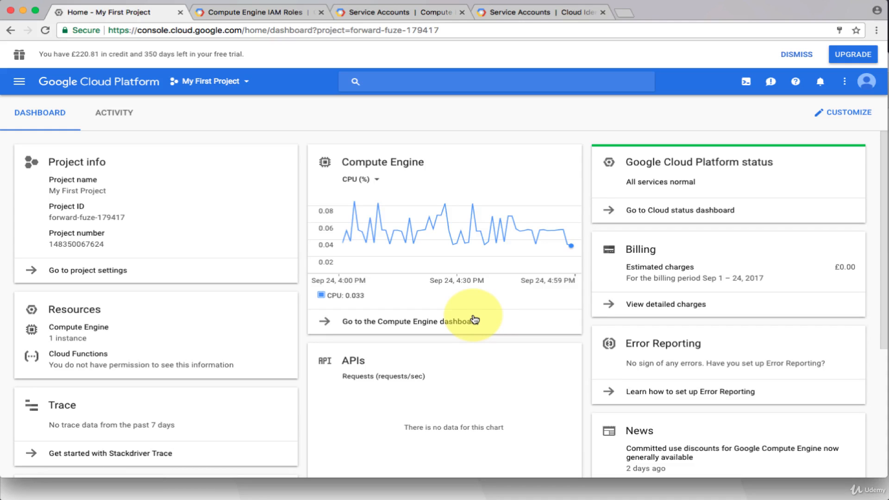
Step: Confirm the signed-in account and switch the console from My First Project to sillybilly
click(867, 82)
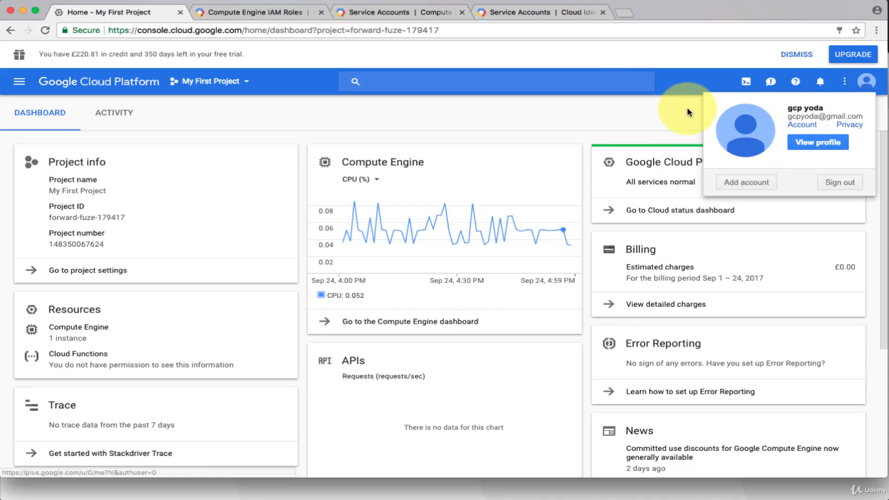
click(651, 114)
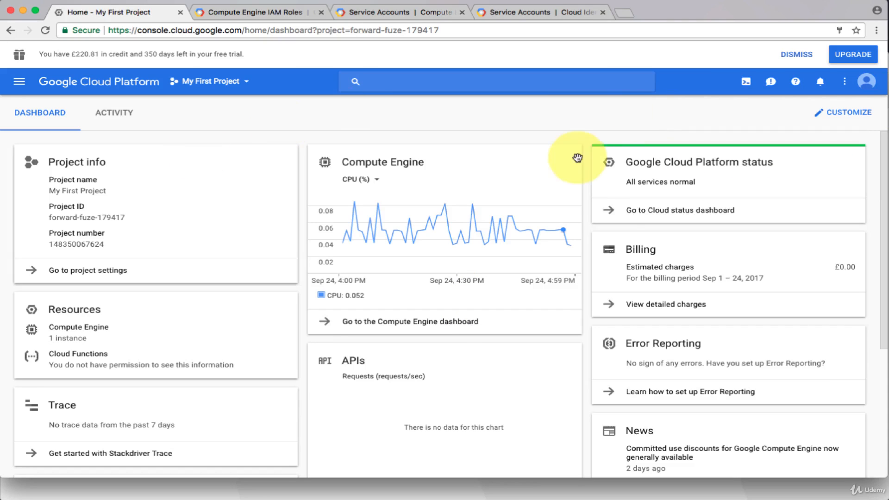
click(244, 84)
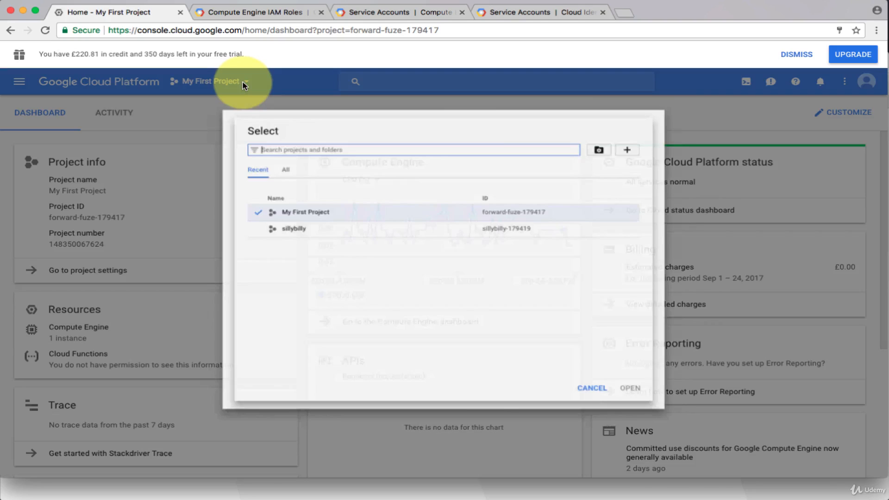
click(276, 225)
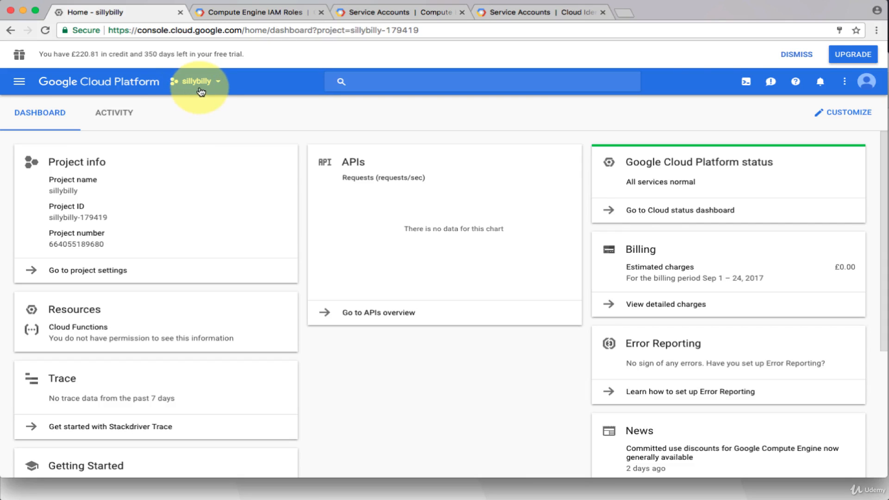
click(20, 84)
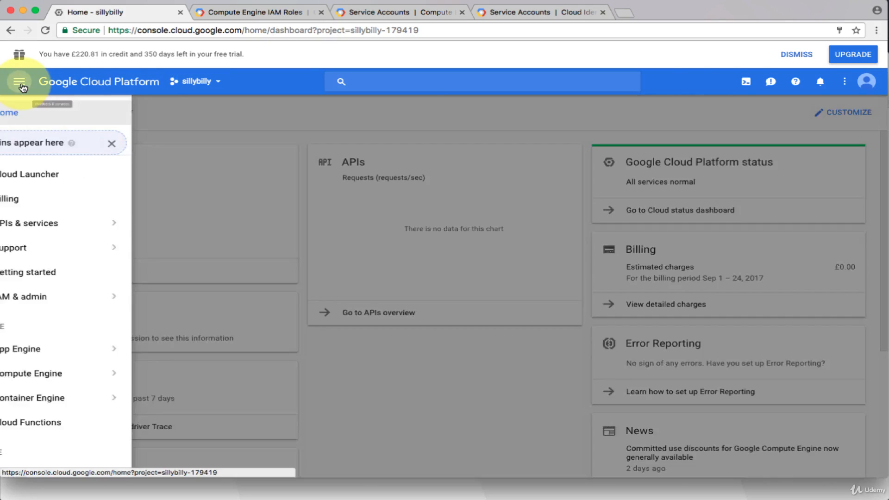
Step: Add the second user's e-mail in sillybilly's IAM with the Compute Instance Admin (v1) role
click(81, 299)
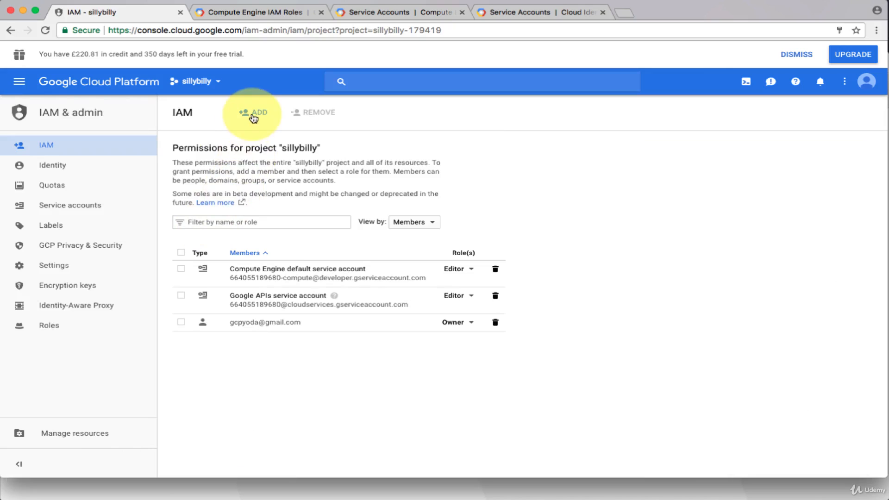
click(255, 113)
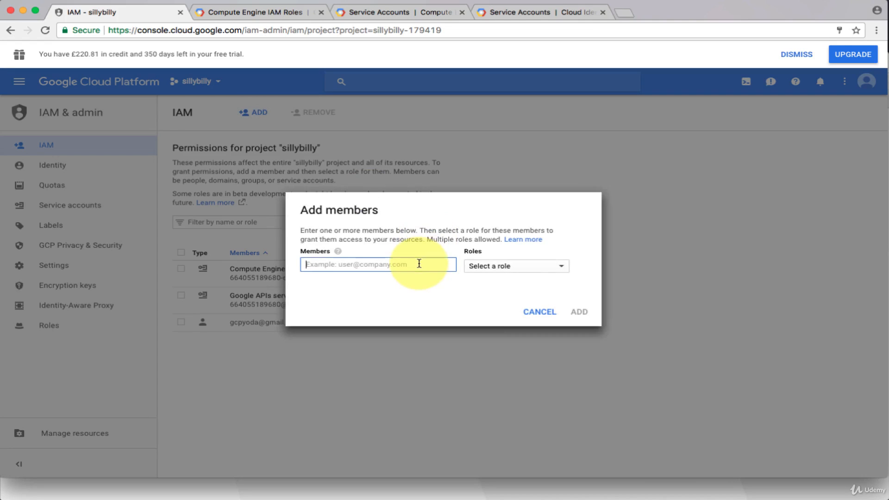
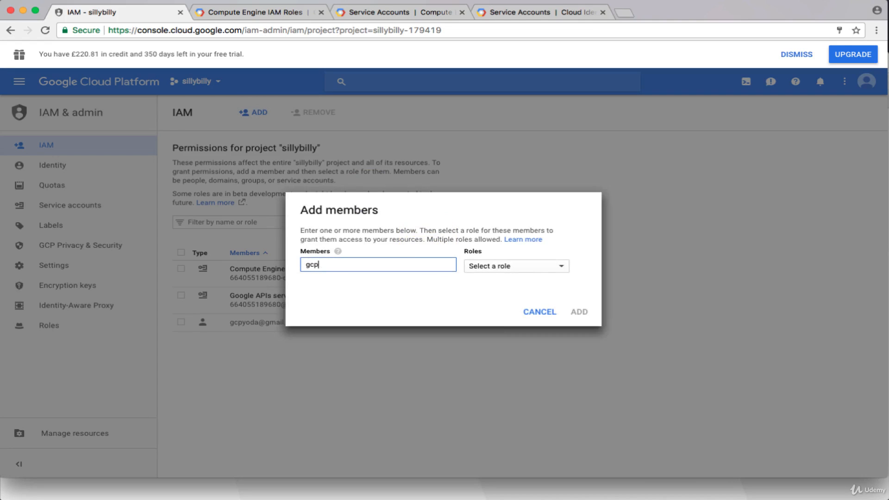
click(553, 271)
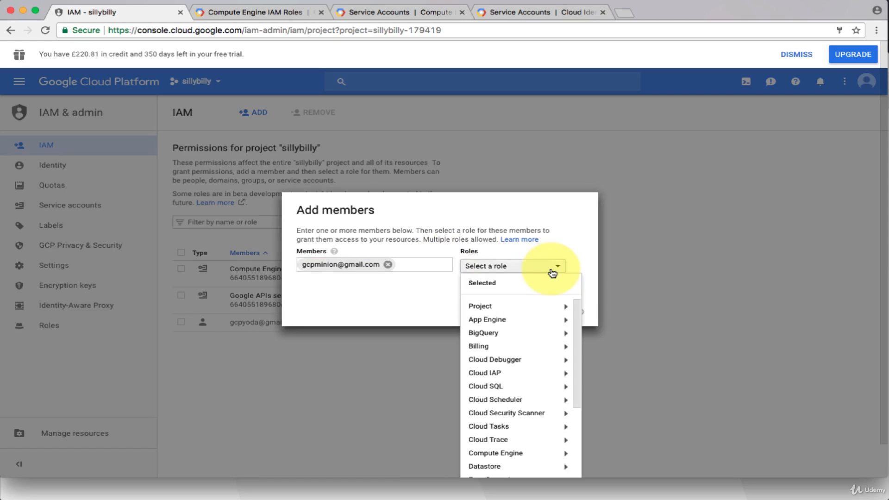
mouse_move(541, 456)
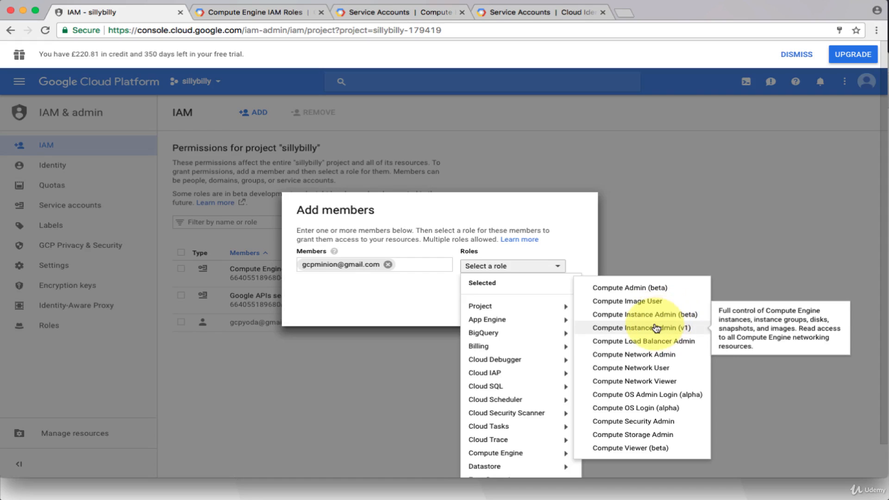
click(625, 329)
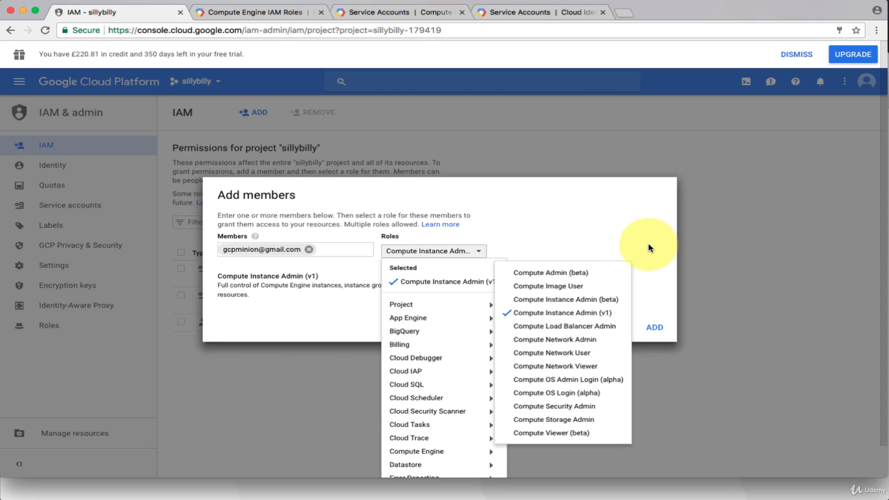
click(661, 326)
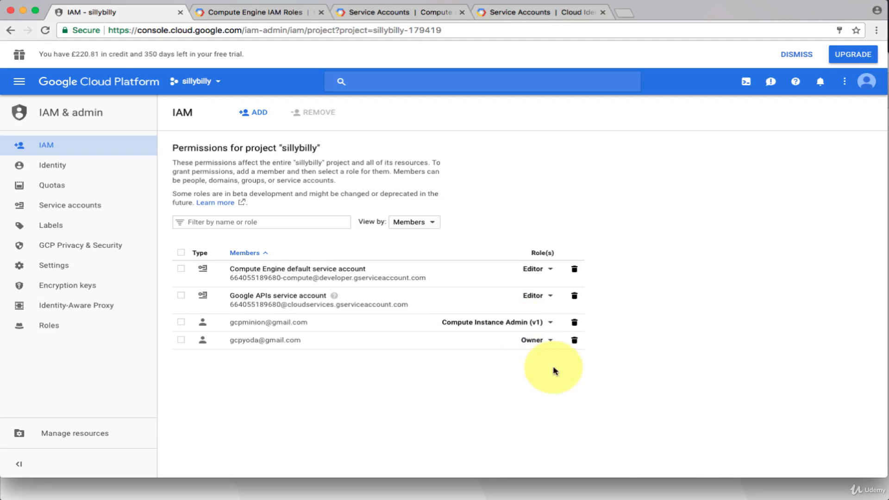
click(676, 490)
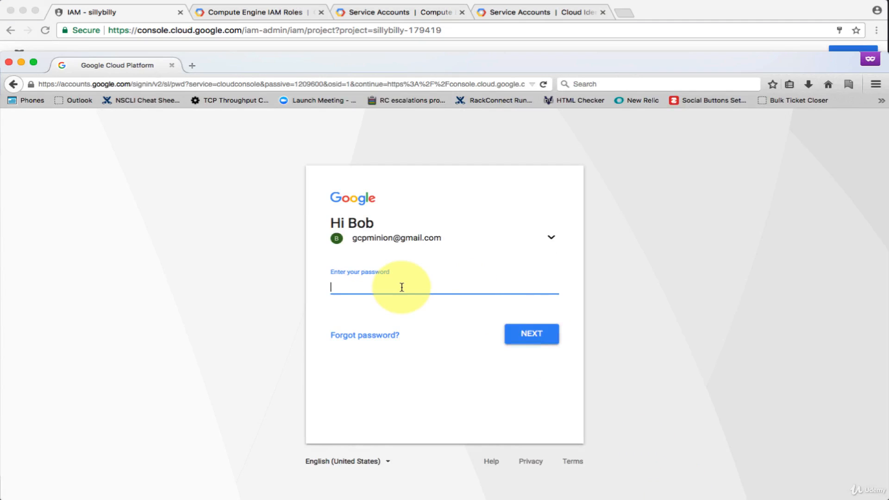
Step: Enter the second account's password to finish signing in to the Cloud Console
text(•••••)
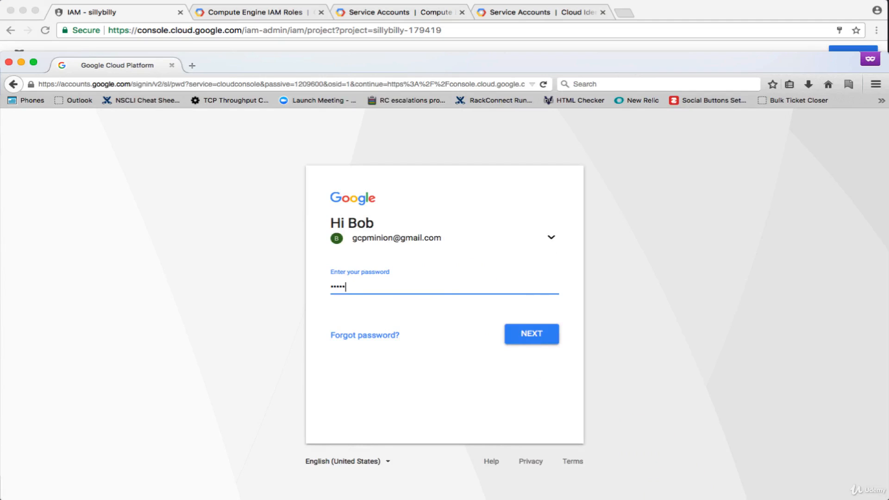
text(•••••••)
key(Return)
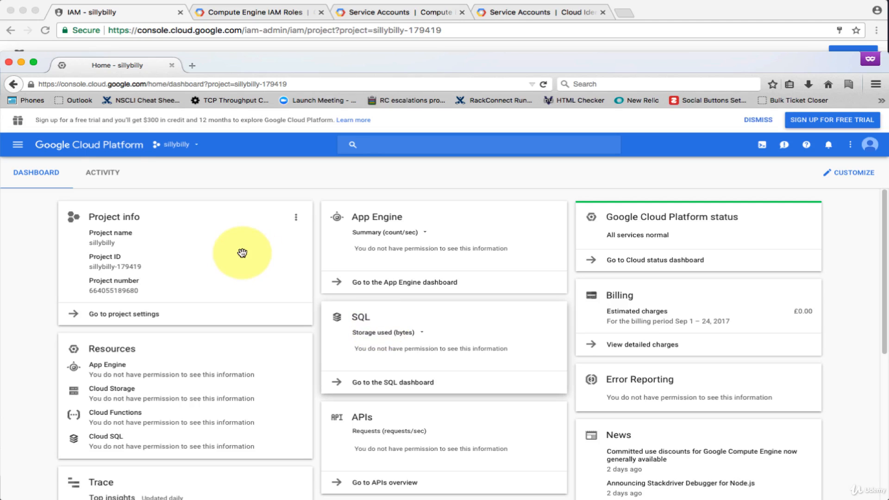
Step: Start a new Compute Engine VM instance and name it bobsvm-1
click(17, 146)
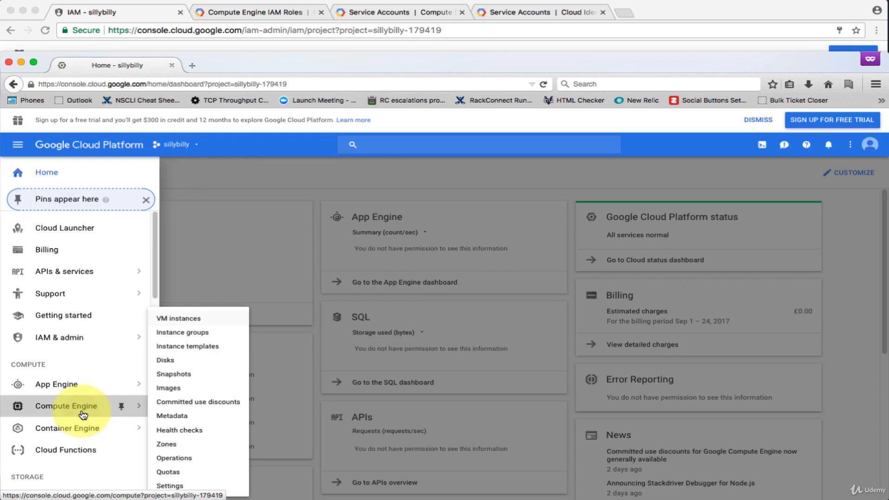
click(84, 414)
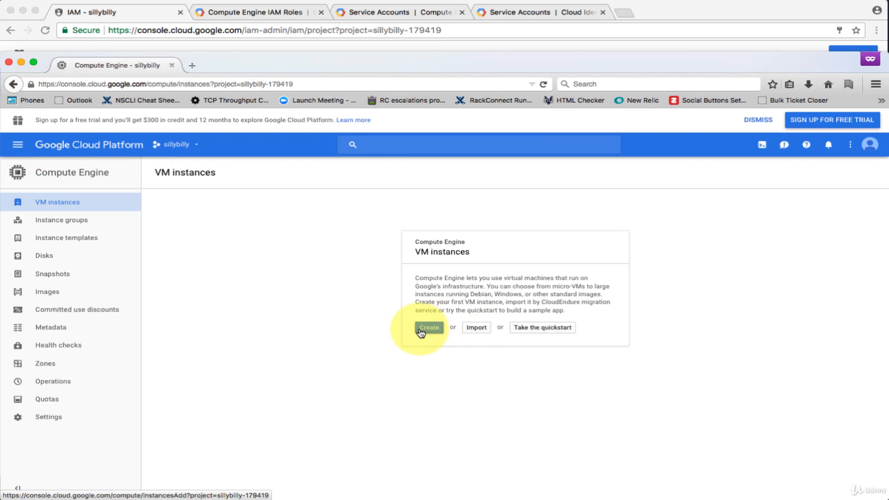
click(421, 330)
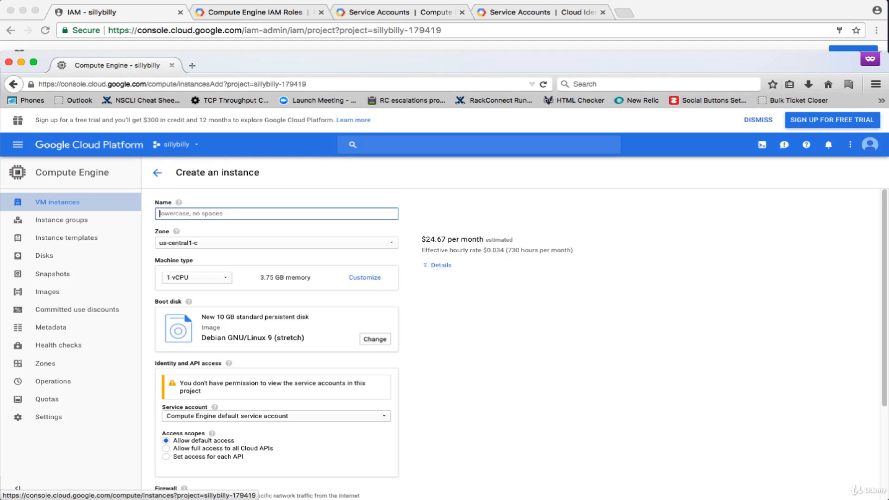
text(bob)
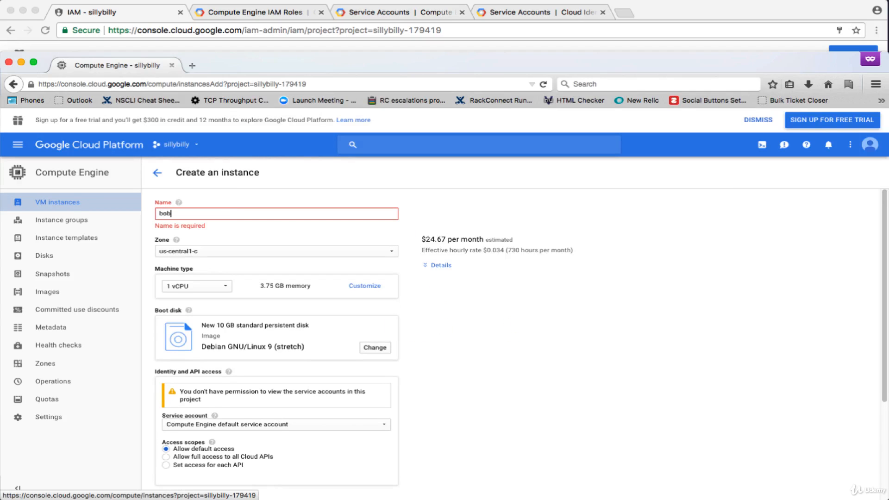
text(sV)
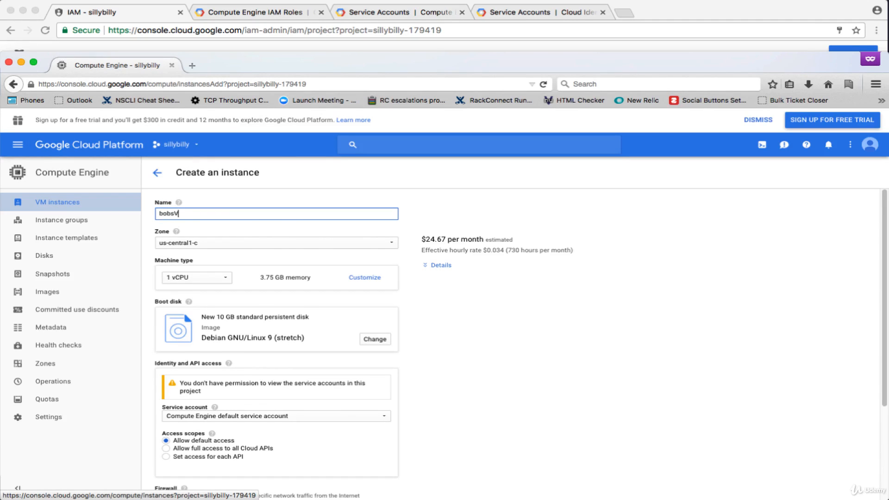
text(M-1)
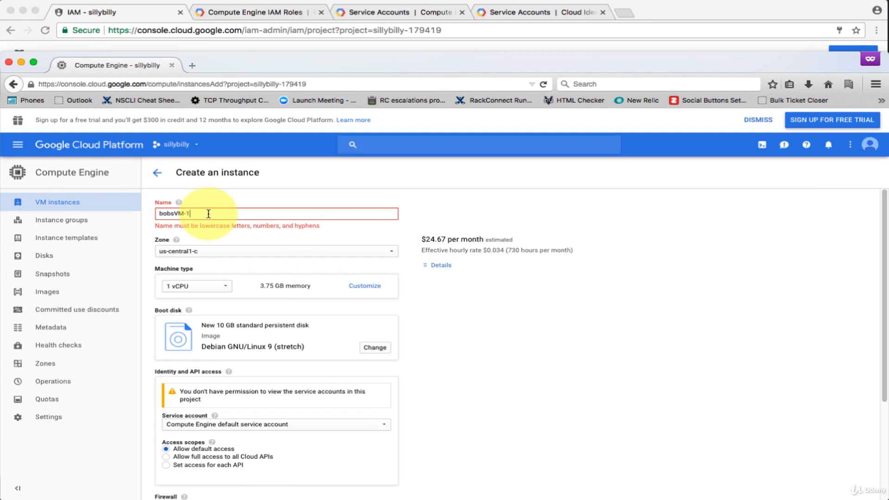
key(BackSpace)
key(BackSpace)
key(BackSpace)
key(BackSpace)
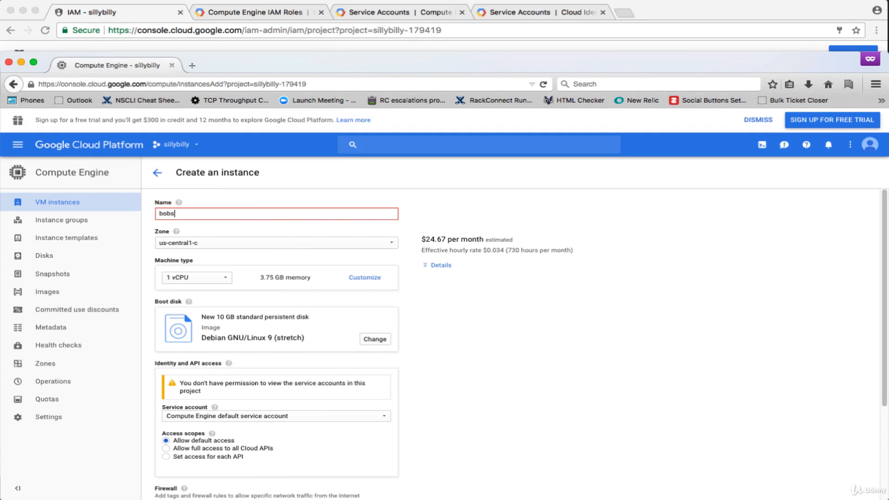
text(vm-1)
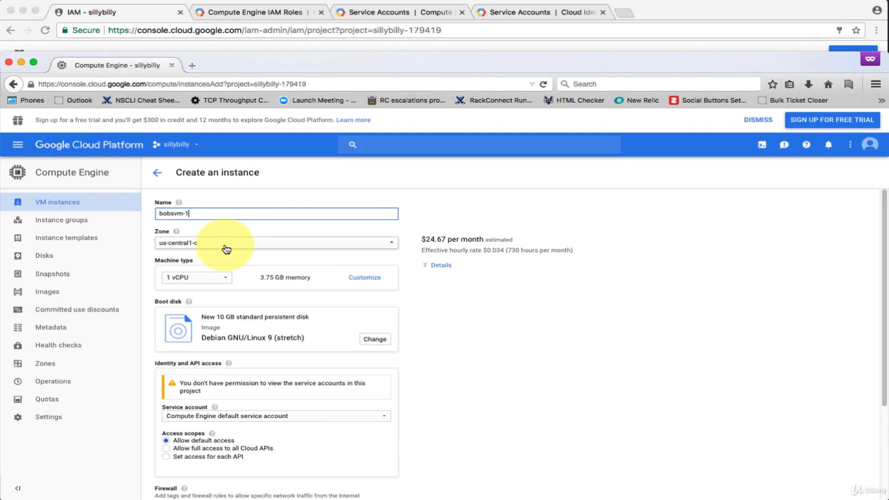
Step: Keep zone us-central1-c and cut memory to 1 GB, bringing the estimate to $19.62/month
click(226, 249)
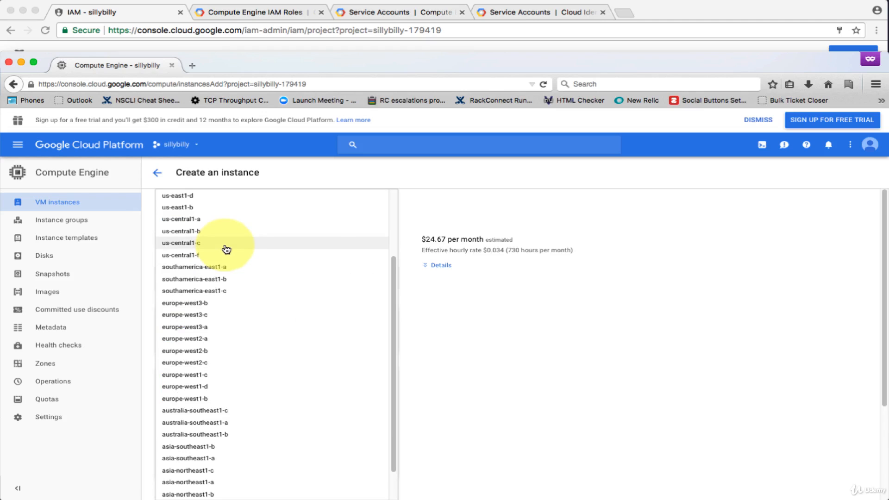
click(478, 287)
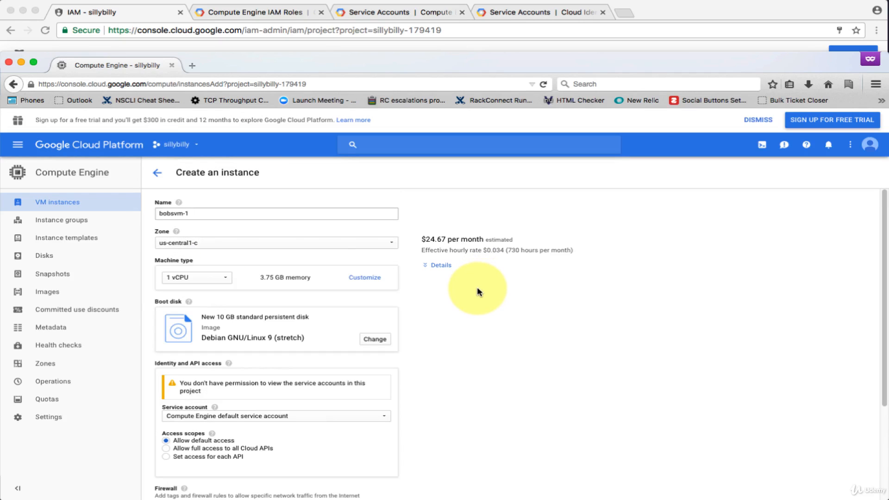
click(278, 247)
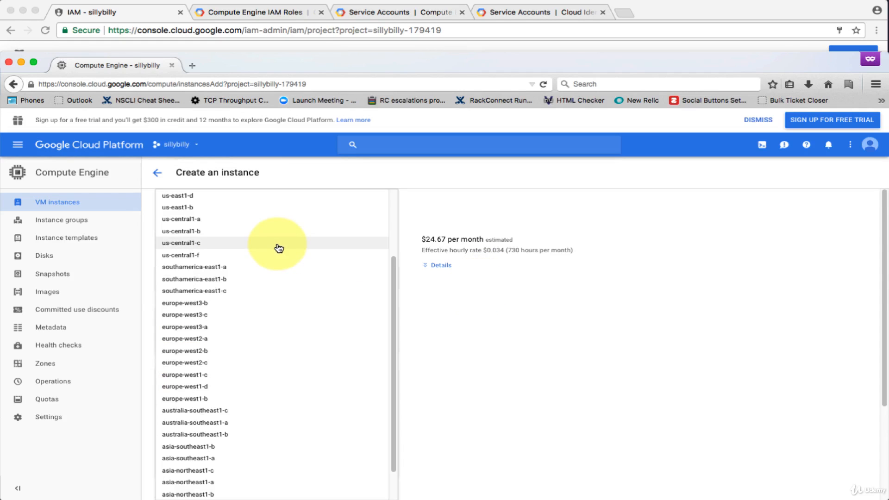
click(459, 327)
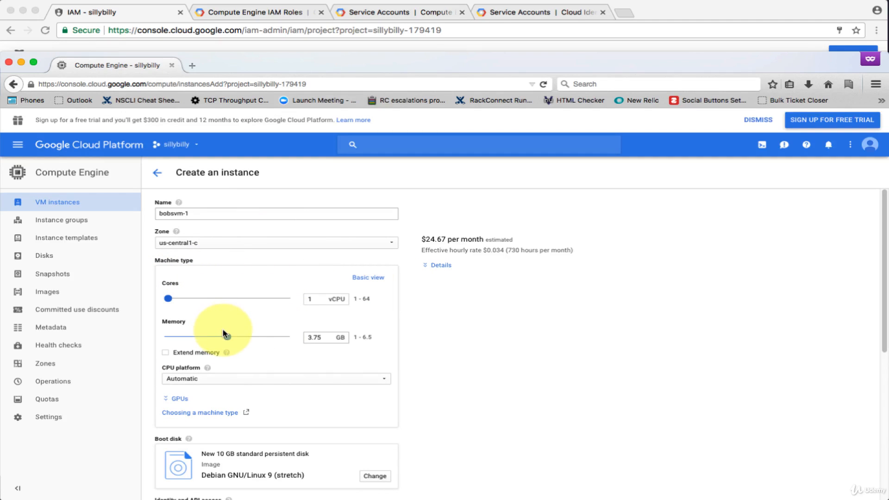
drag(228, 340, 164, 341)
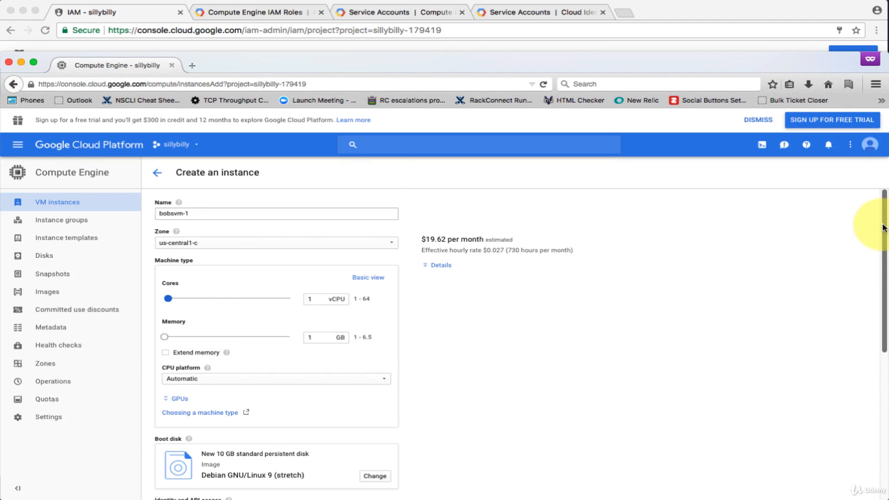
drag(886, 229, 886, 357)
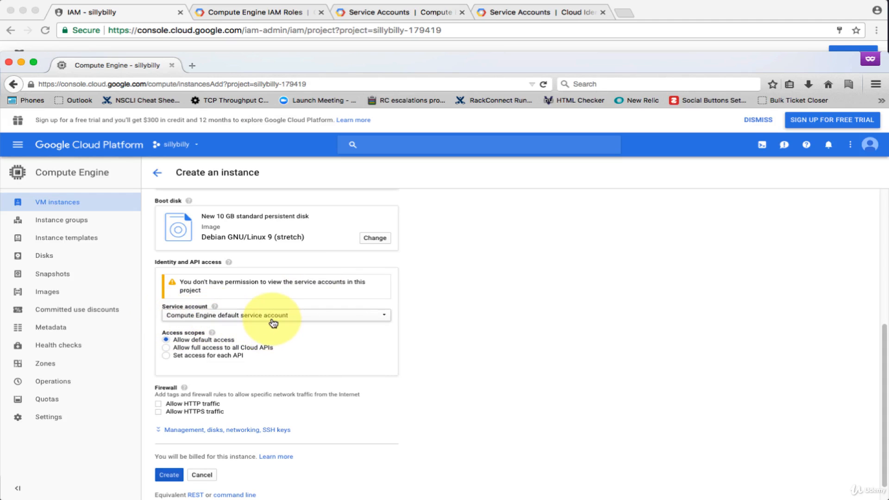
click(127, 16)
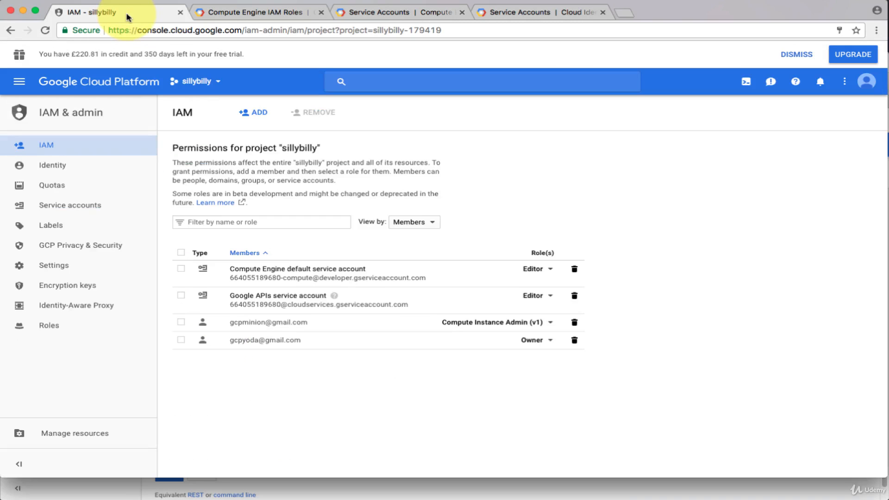
click(81, 212)
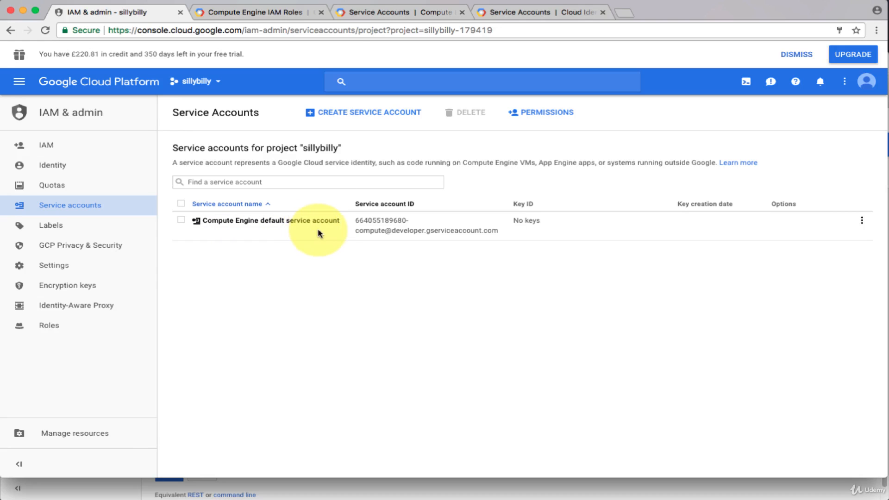
click(366, 13)
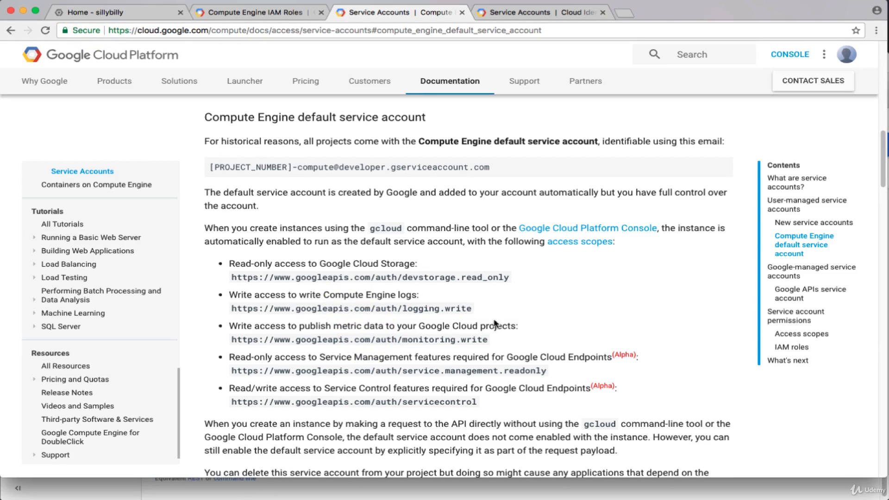
click(803, 492)
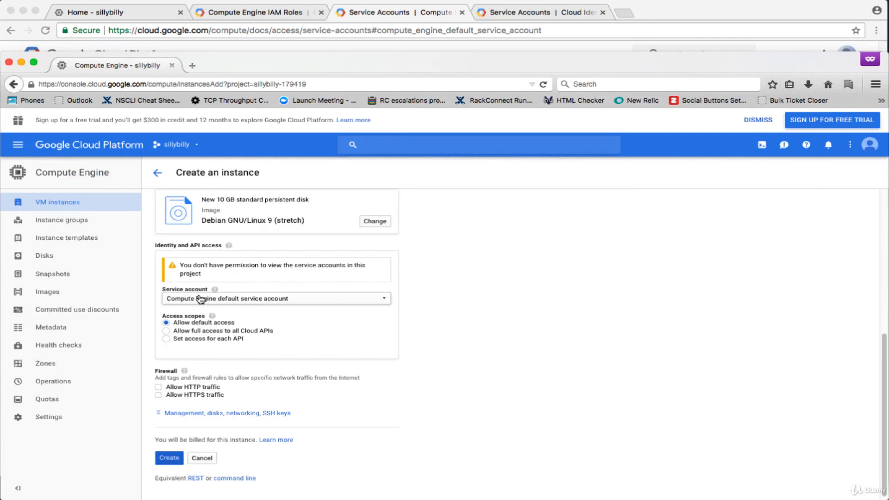
click(200, 300)
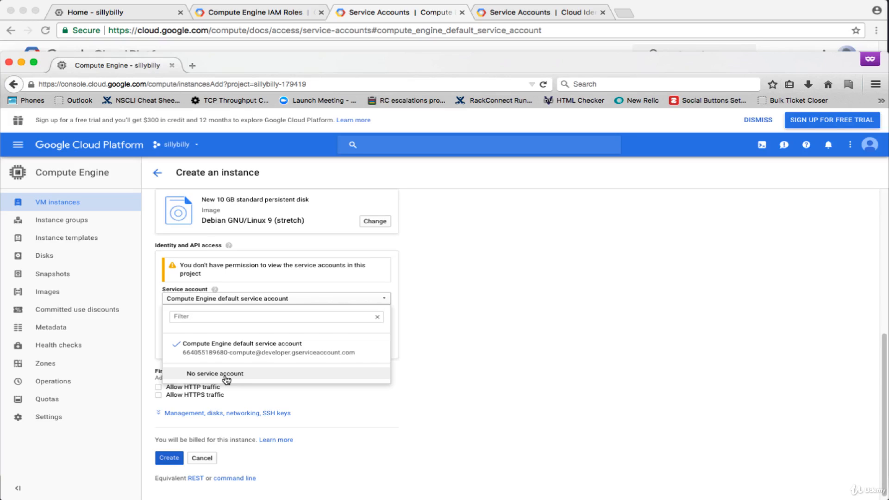
click(506, 321)
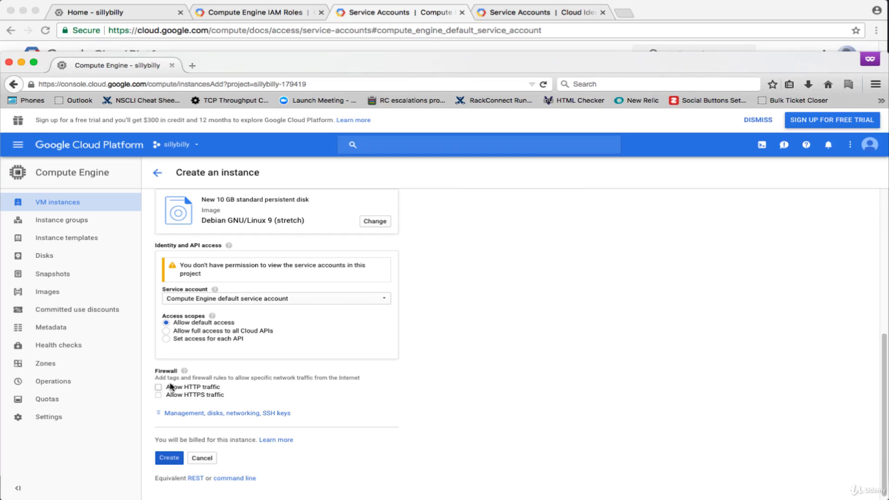
scroll(159, 368, down, 1)
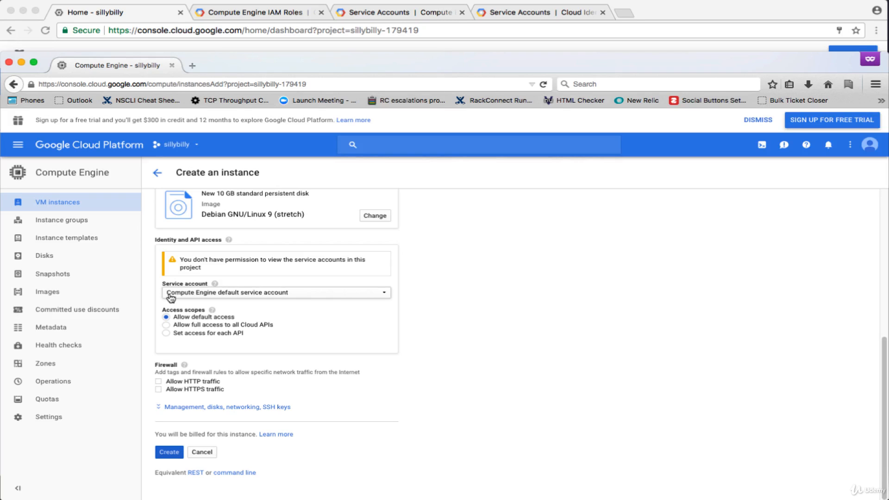
click(284, 11)
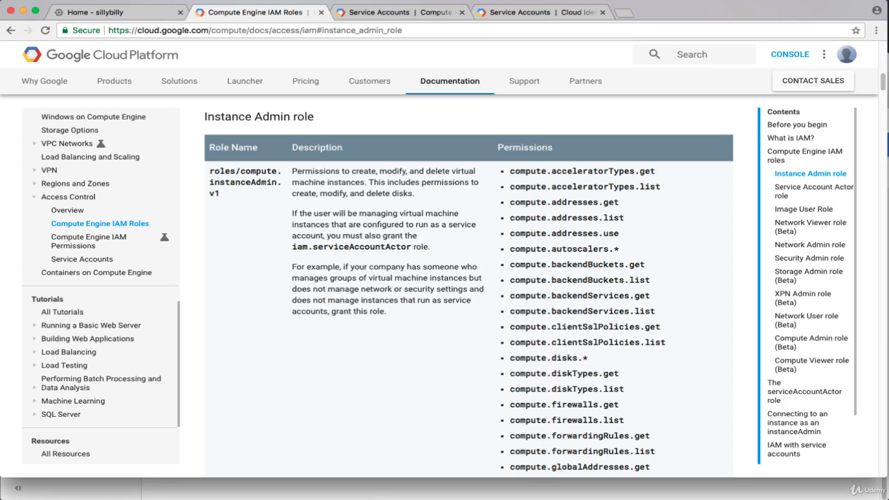
click(365, 493)
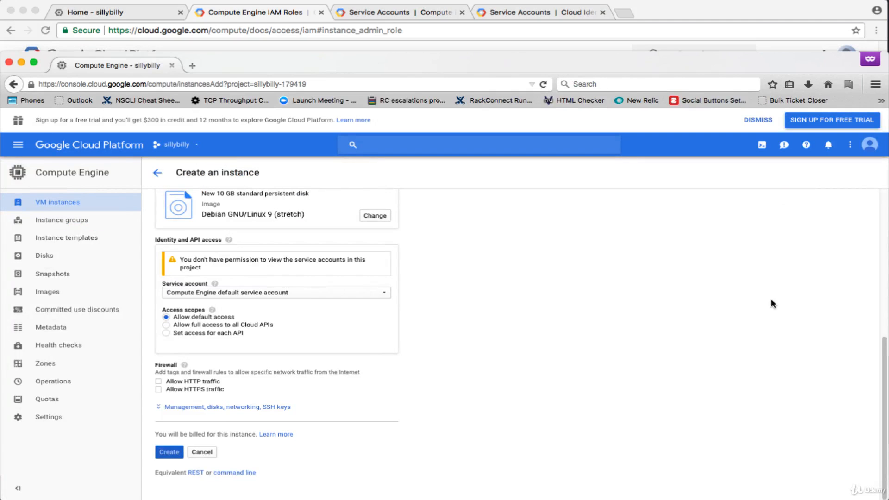
scroll(883, 278, up, 10)
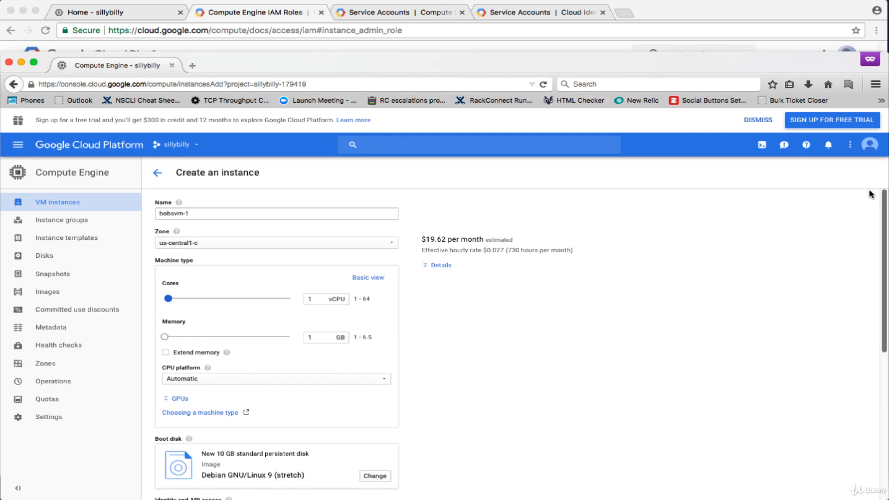
scroll(867, 211, down, 5)
scroll(869, 328, down, 2)
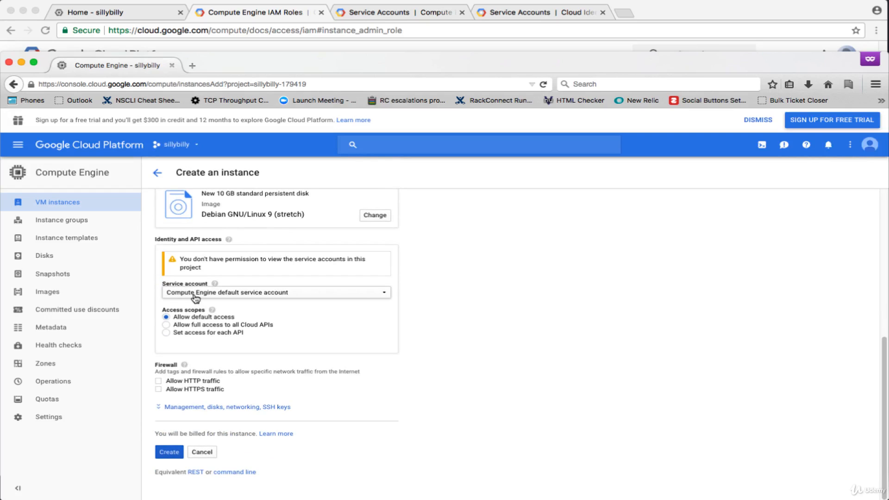
Step: Submit bobsvm-1, then read the notification that creation failed without the serviceAccountActor role
click(169, 454)
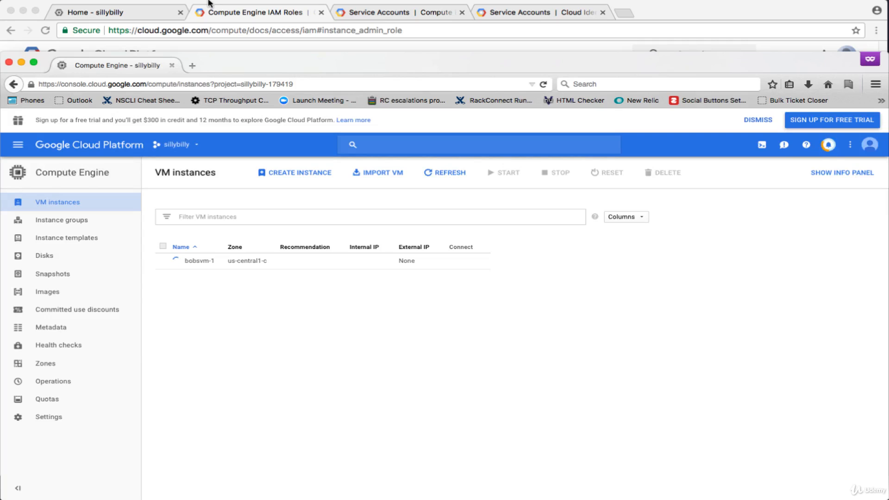
click(234, 13)
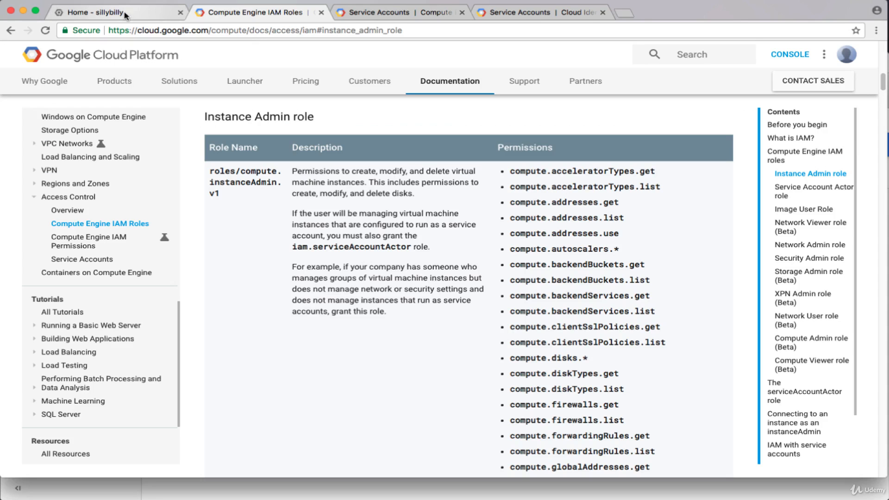
click(349, 492)
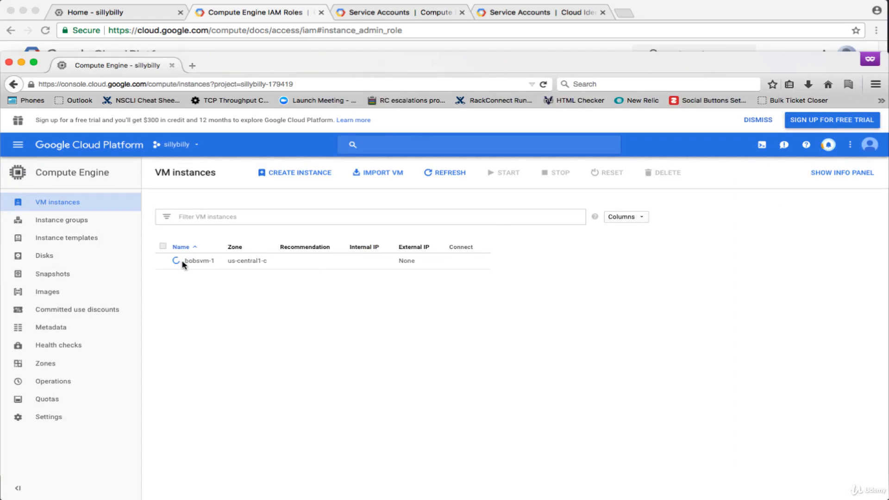
click(831, 147)
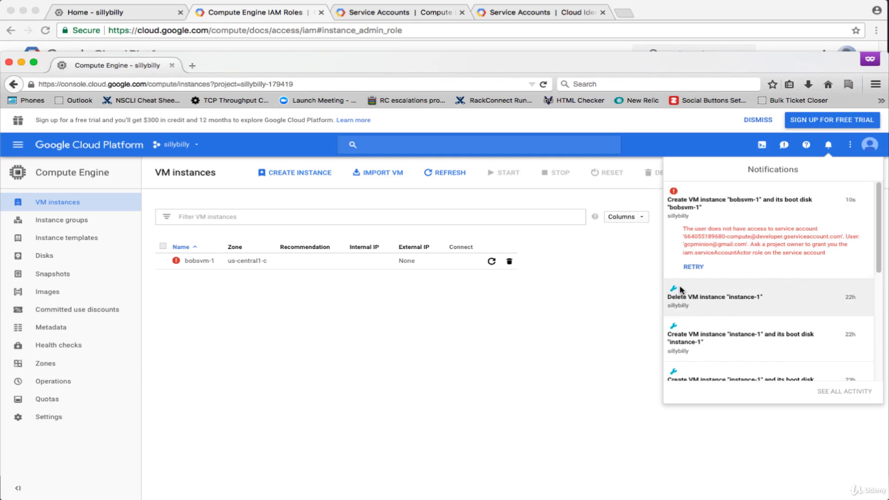
click(514, 293)
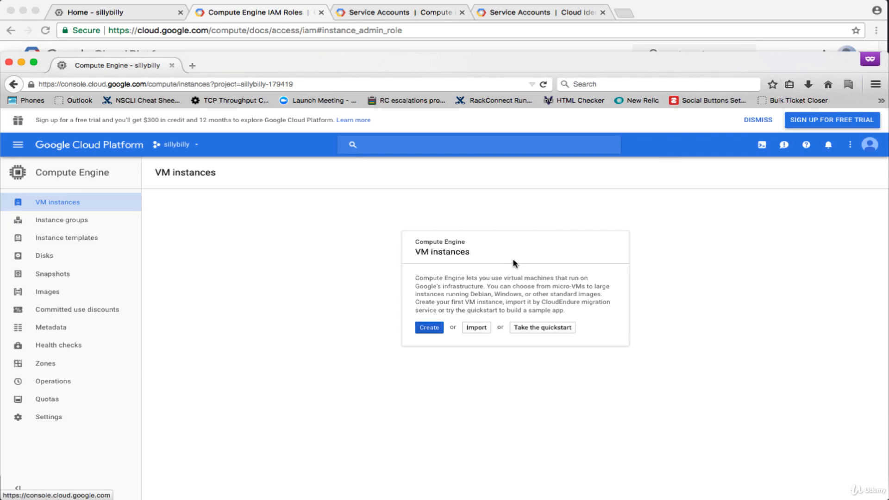
Step: In the other signed-in window, check the account and open sillybilly's Service accounts page
click(131, 19)
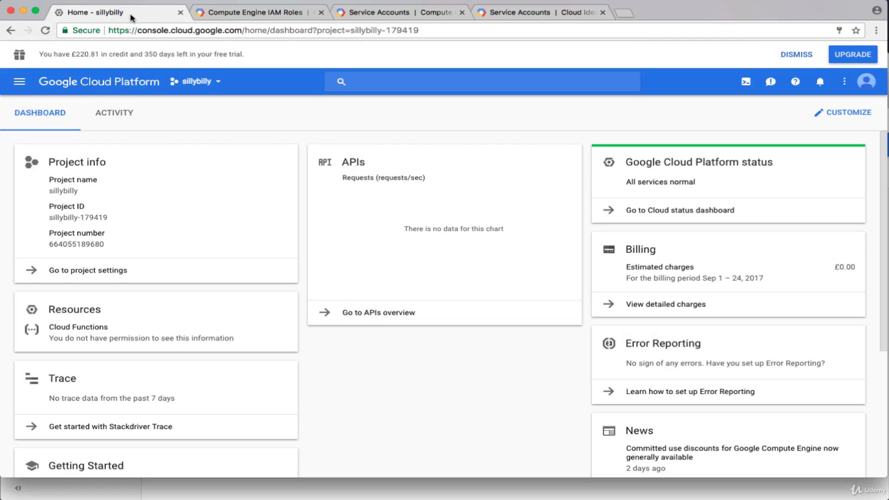
click(864, 82)
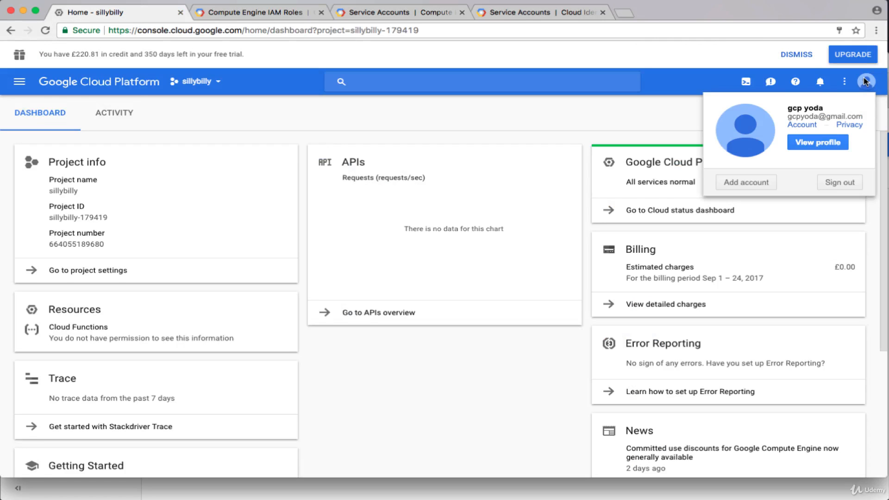
click(330, 141)
click(20, 83)
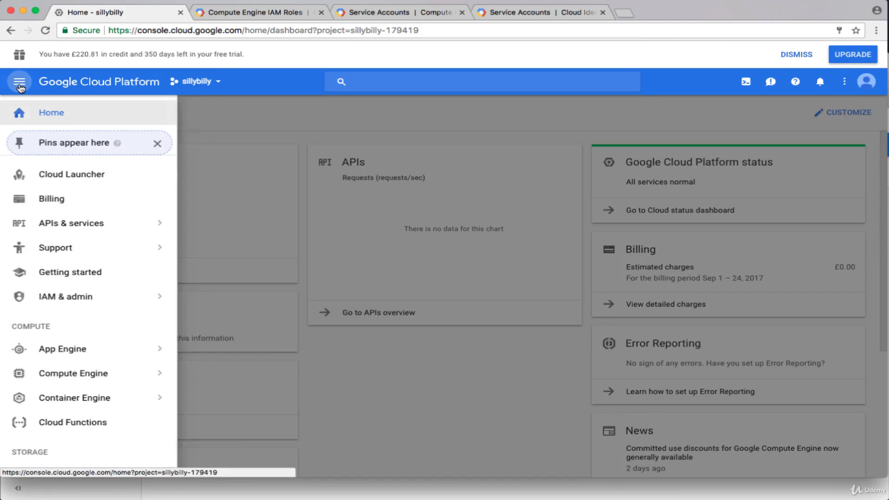
mouse_move(81, 309)
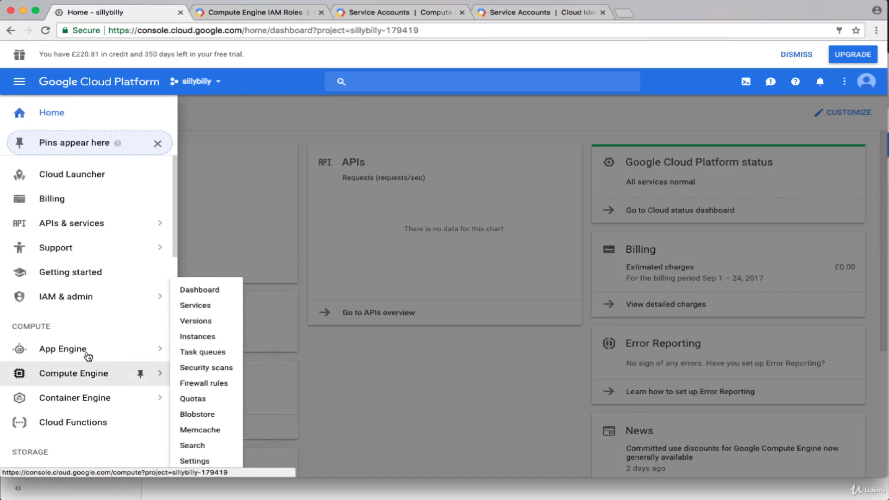
click(77, 292)
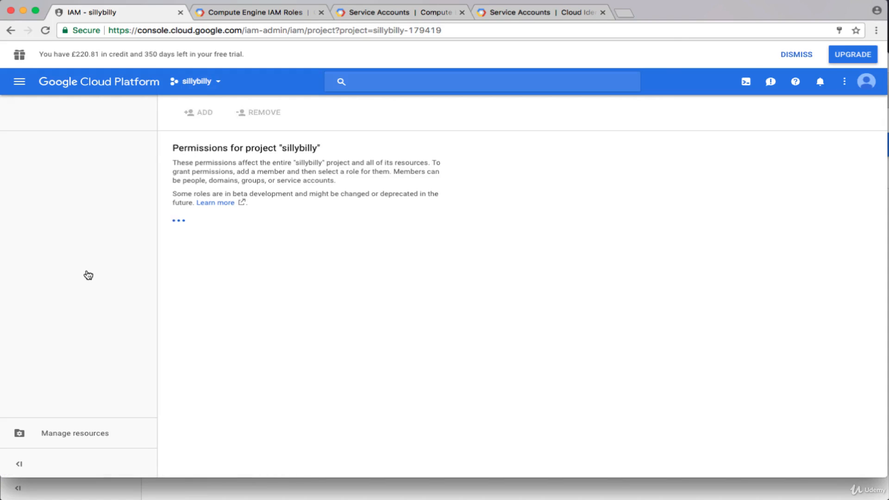
click(69, 205)
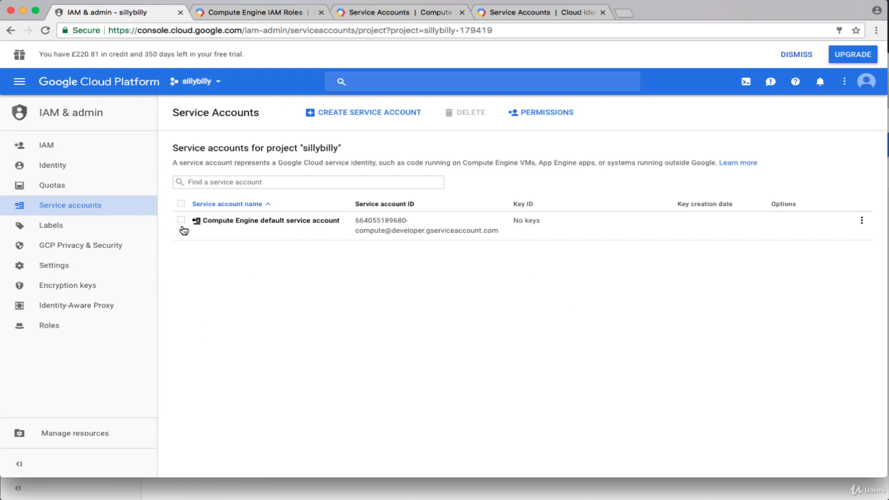
Step: Grant the second user's e-mail Service Account Actor on the Compute Engine default service account
click(181, 221)
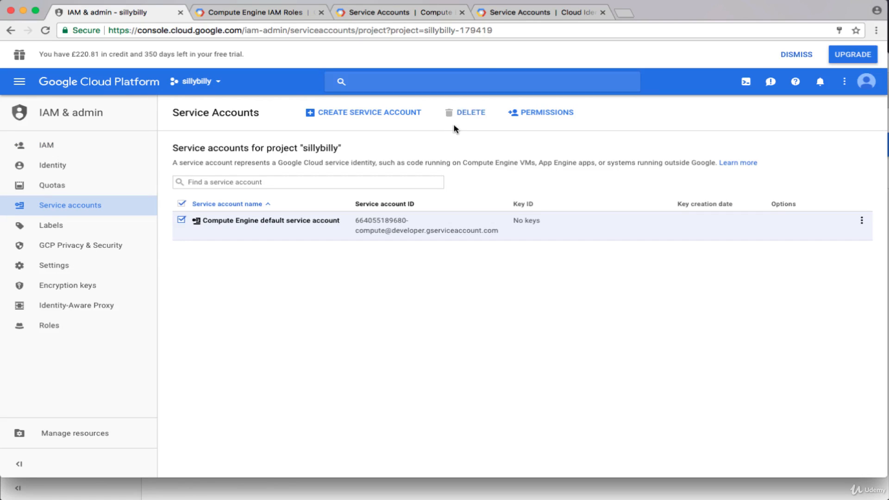
click(537, 115)
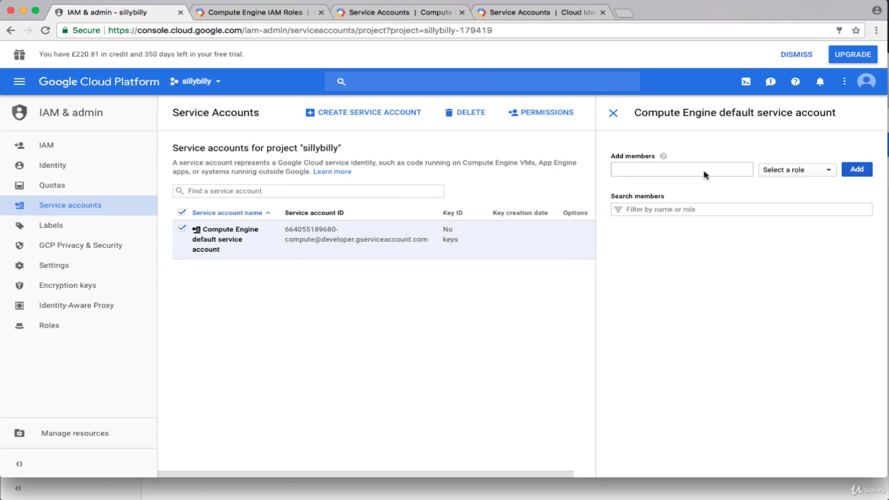
click(692, 170)
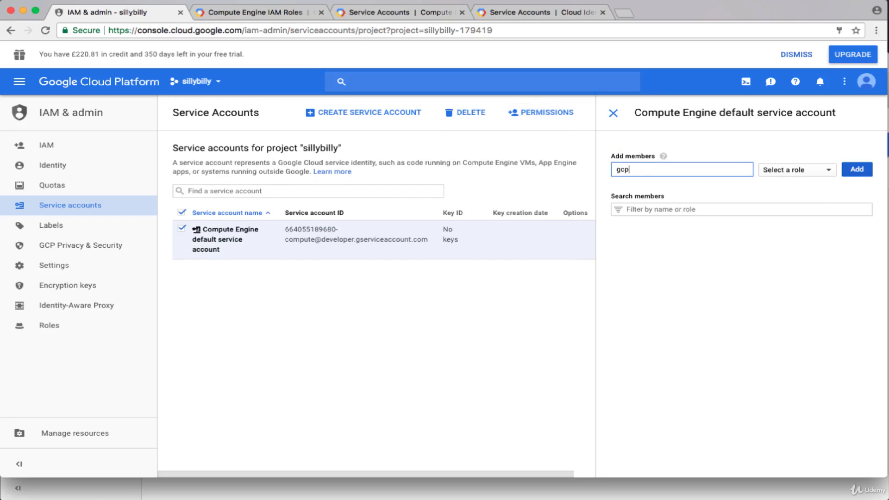
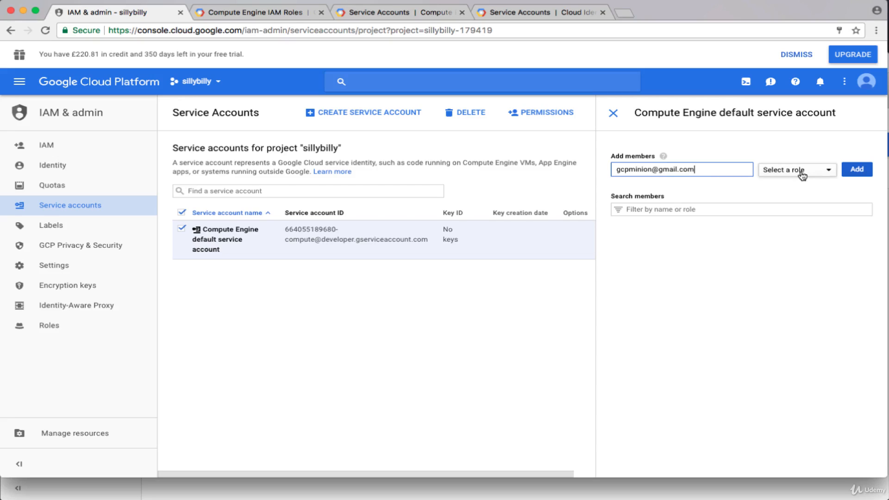
click(803, 175)
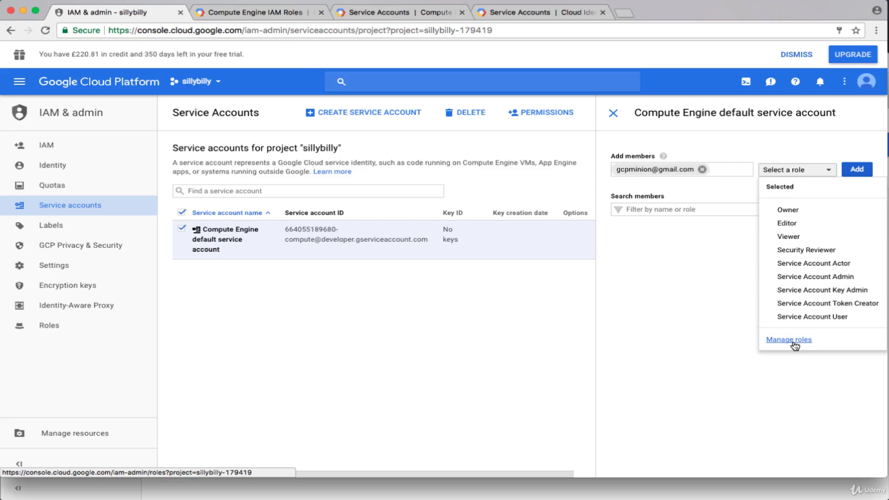
click(804, 267)
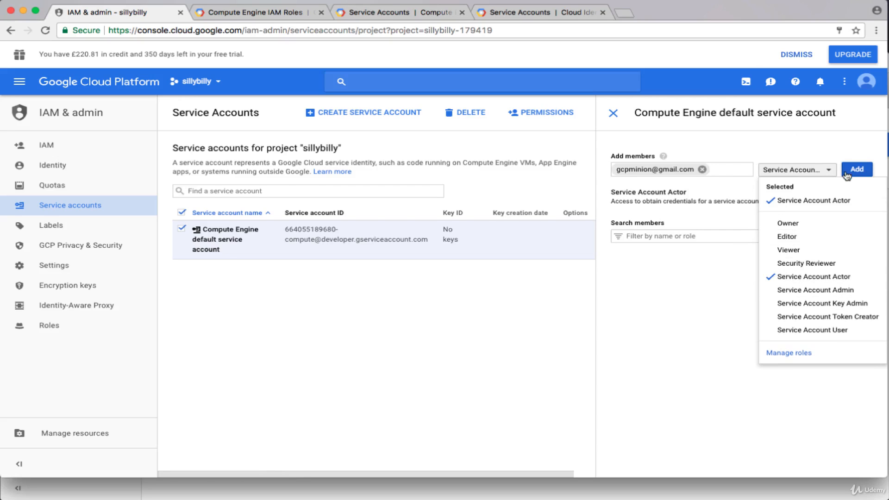
click(862, 173)
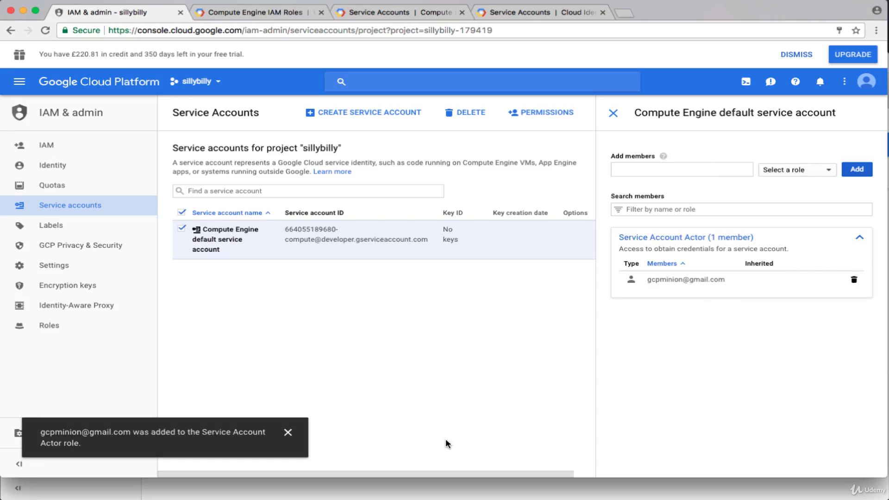
click(444, 496)
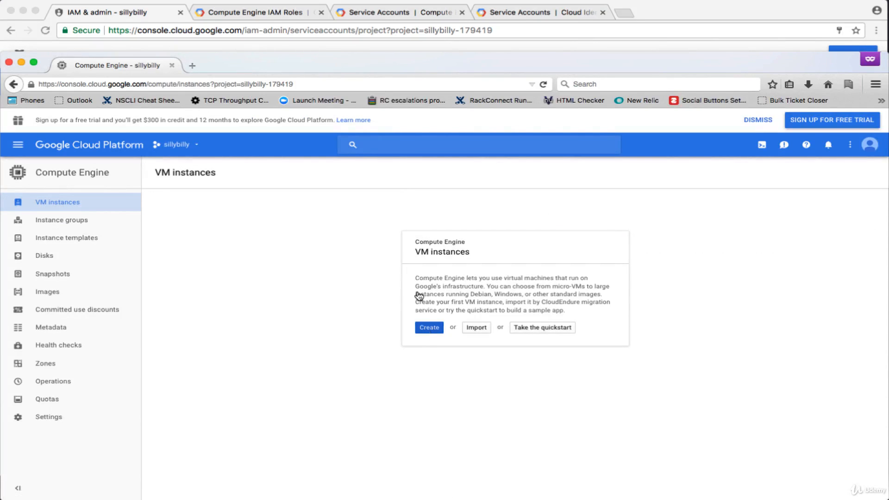
Step: Create bobsvm-1 with its saved settings, now running at 10.128.0.2 and 35.193.54.79
click(427, 328)
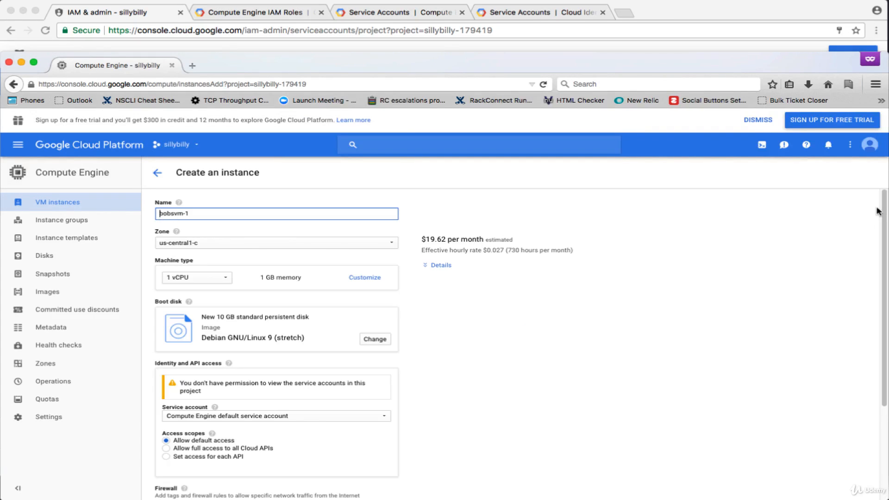
drag(884, 203, 888, 318)
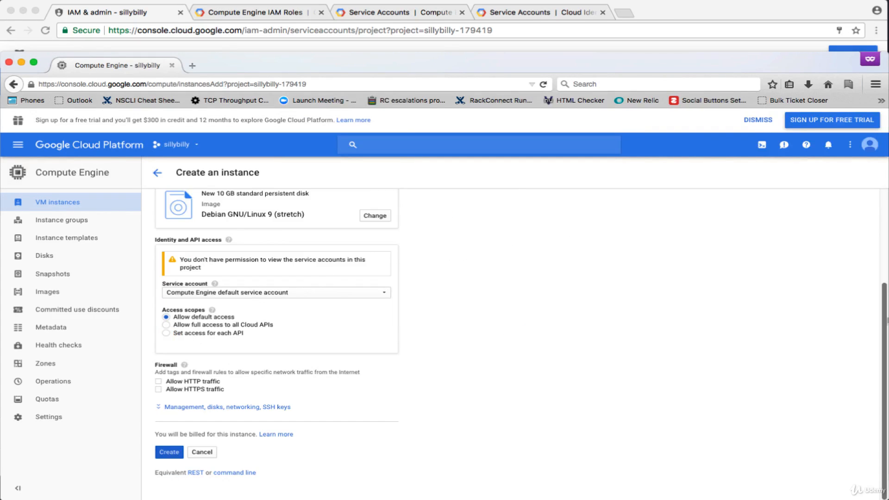
click(169, 452)
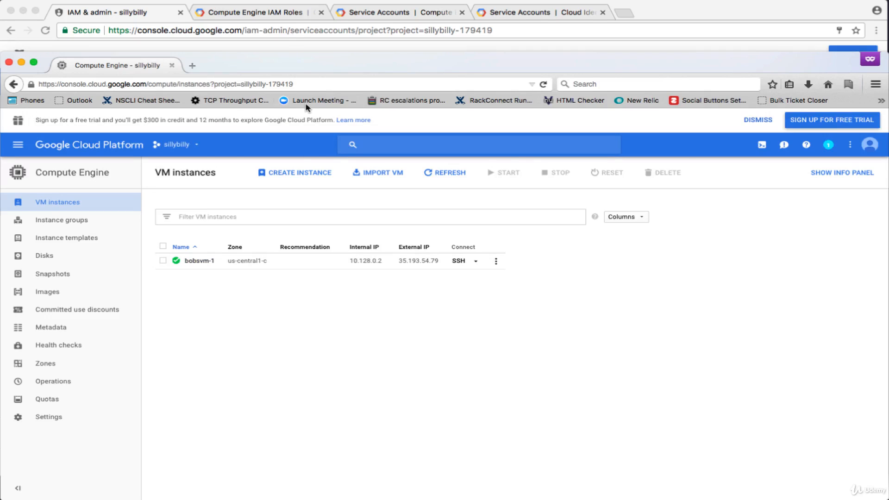
click(278, 12)
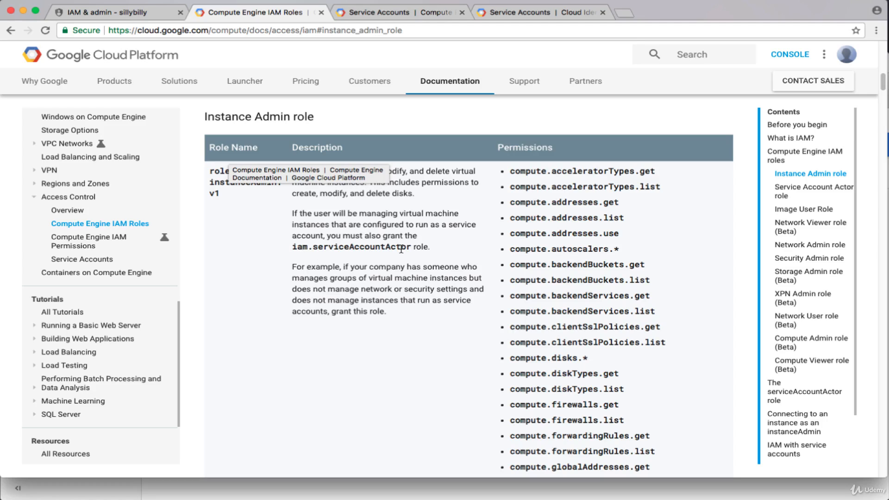
click(385, 492)
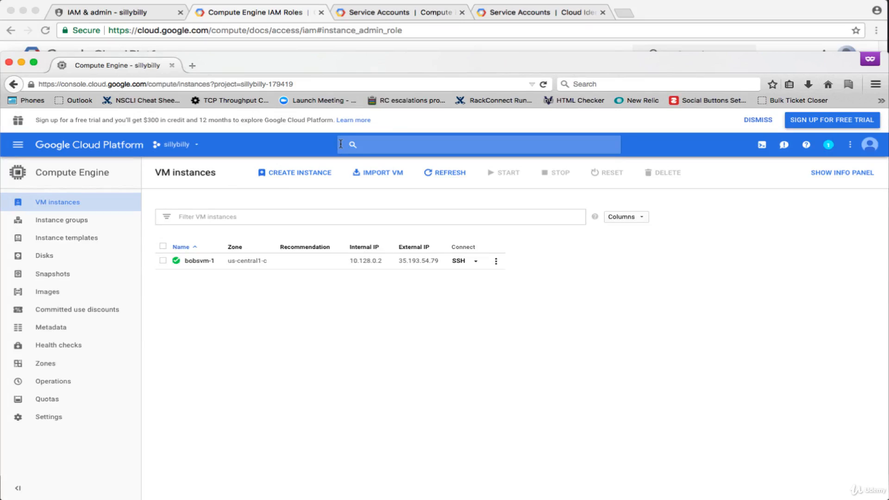